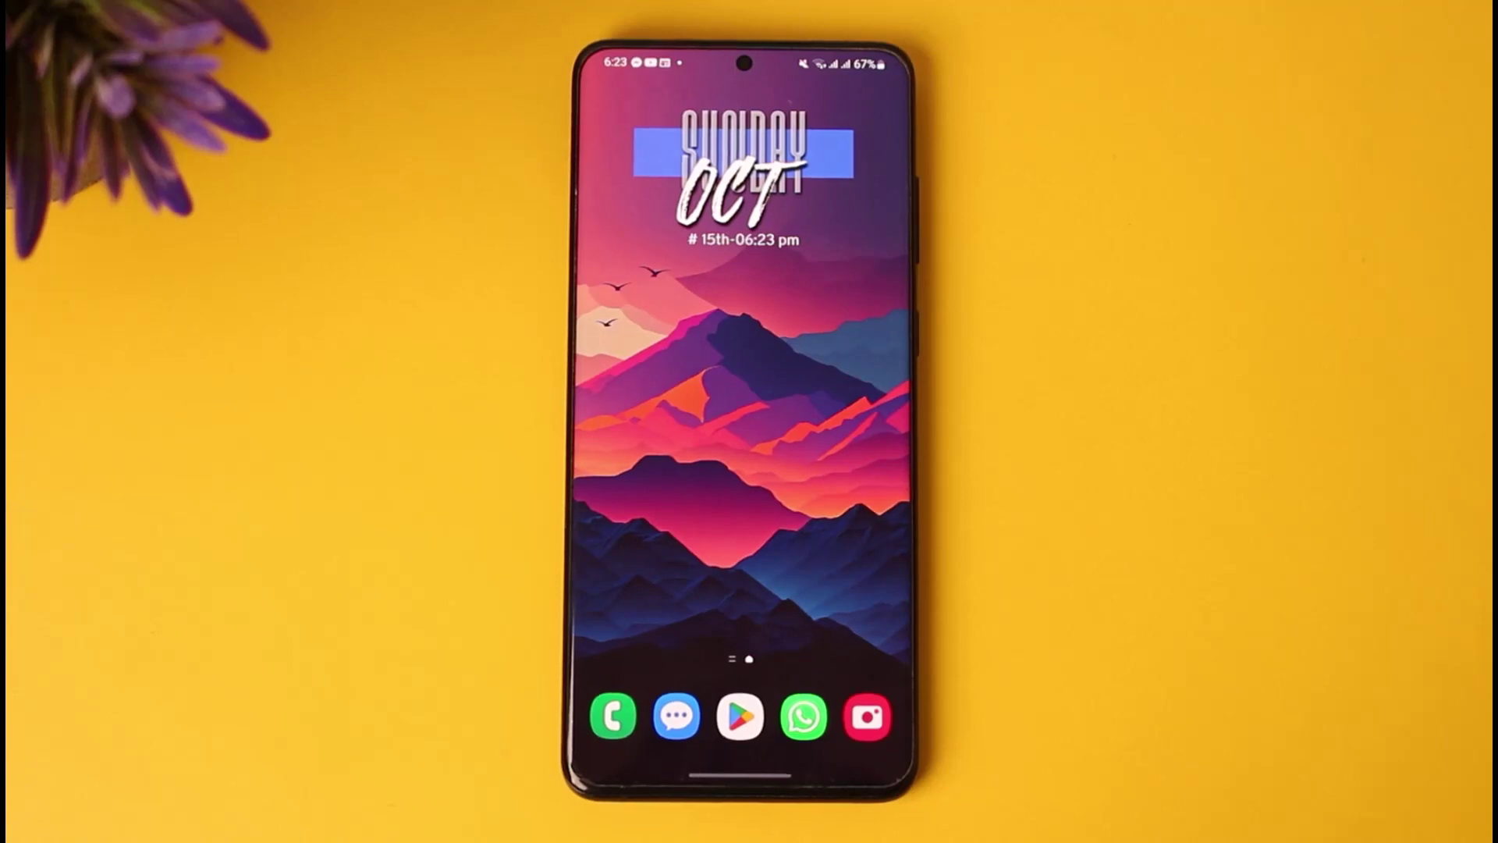
- Launch Ring from the app drawer, go to the Kathmandu Dashboard via the menu, then return home
left_click_drag(741, 528, 739, 293)
left_click(793, 372)
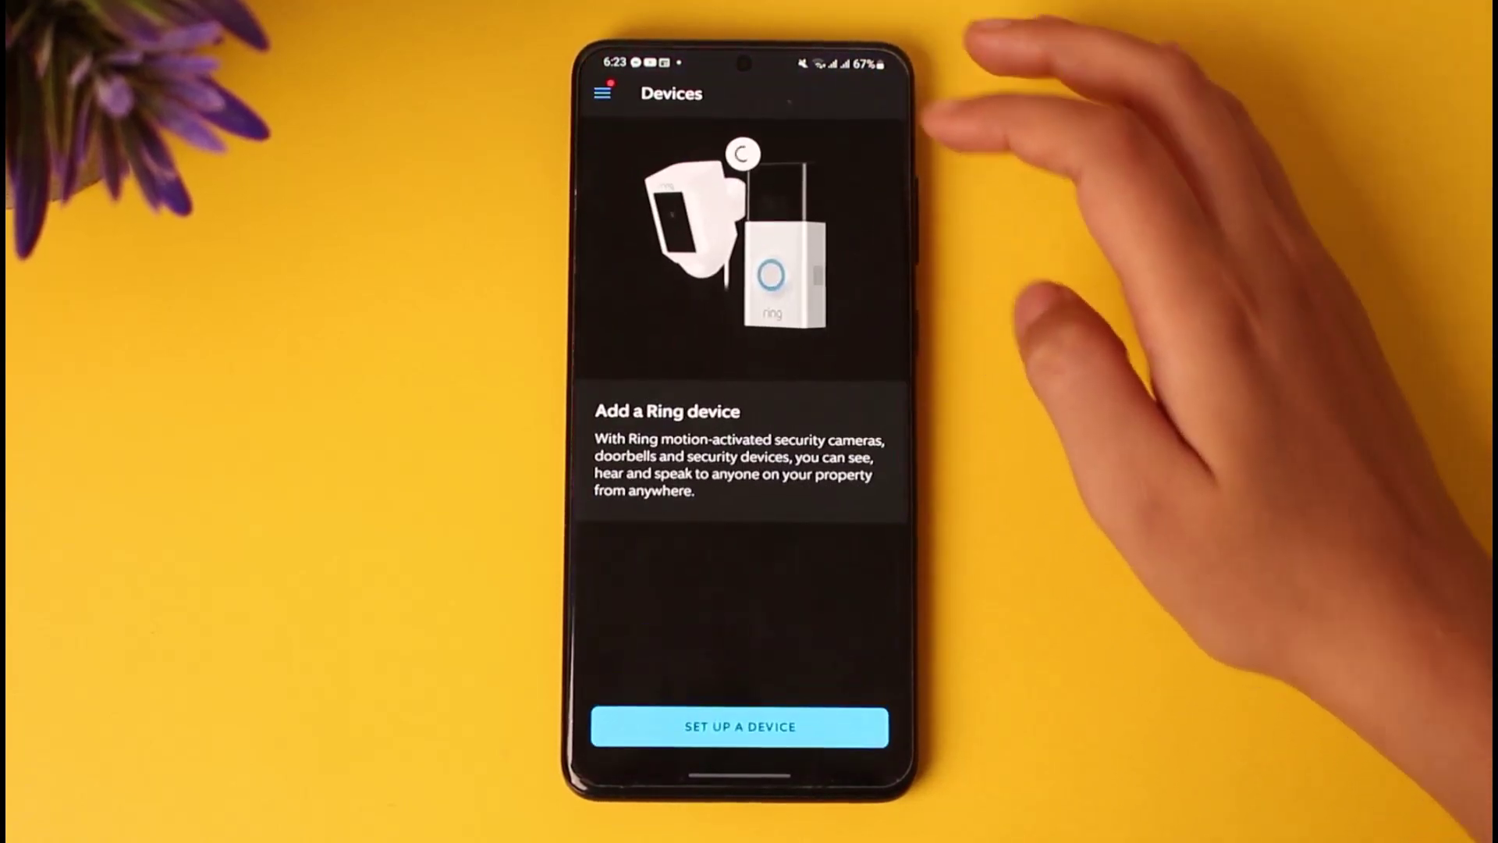
left_click(602, 93)
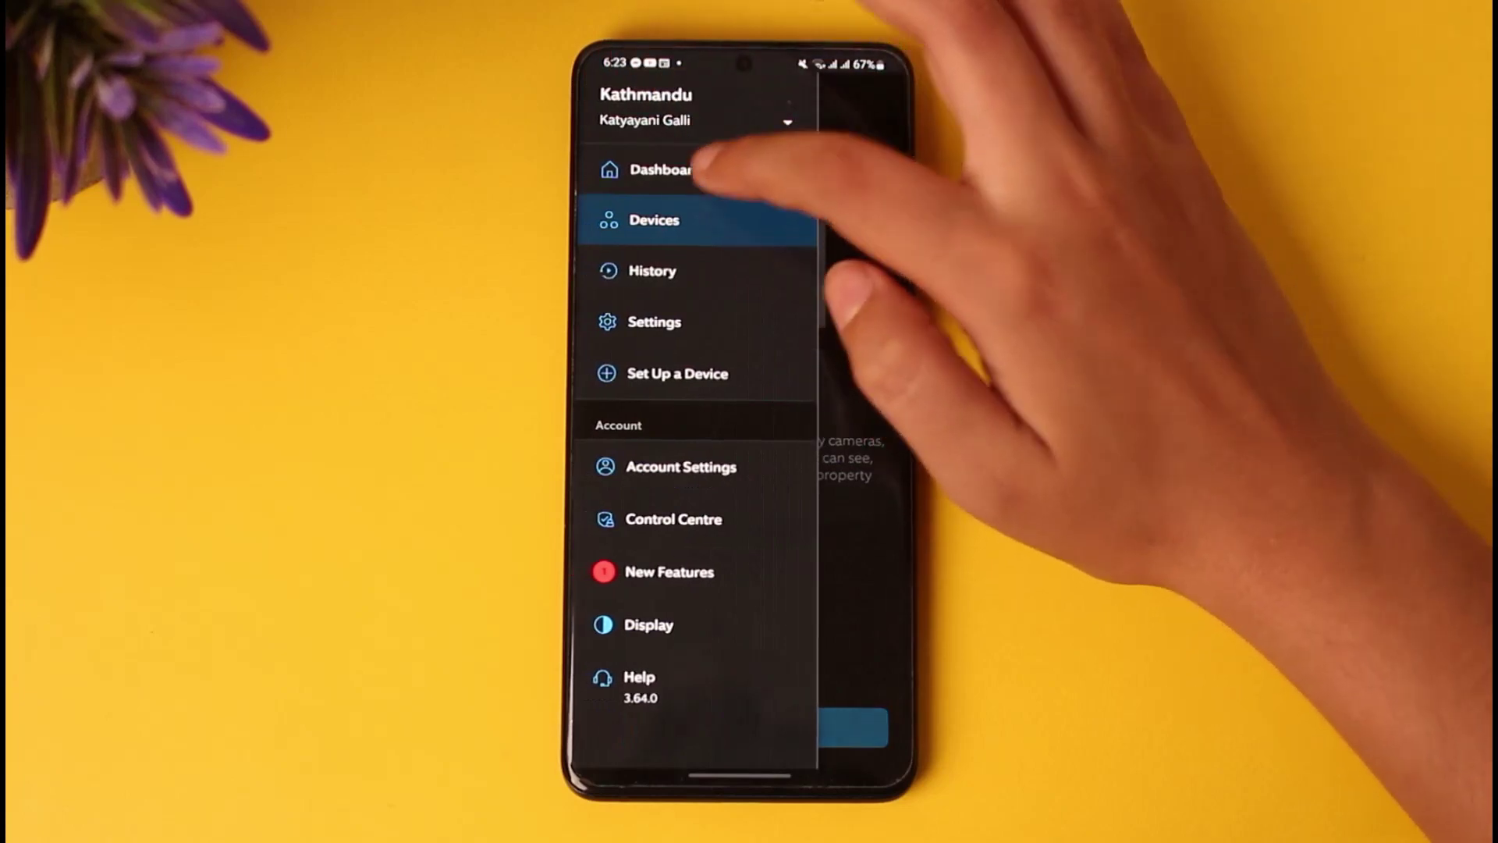
left_click(702, 170)
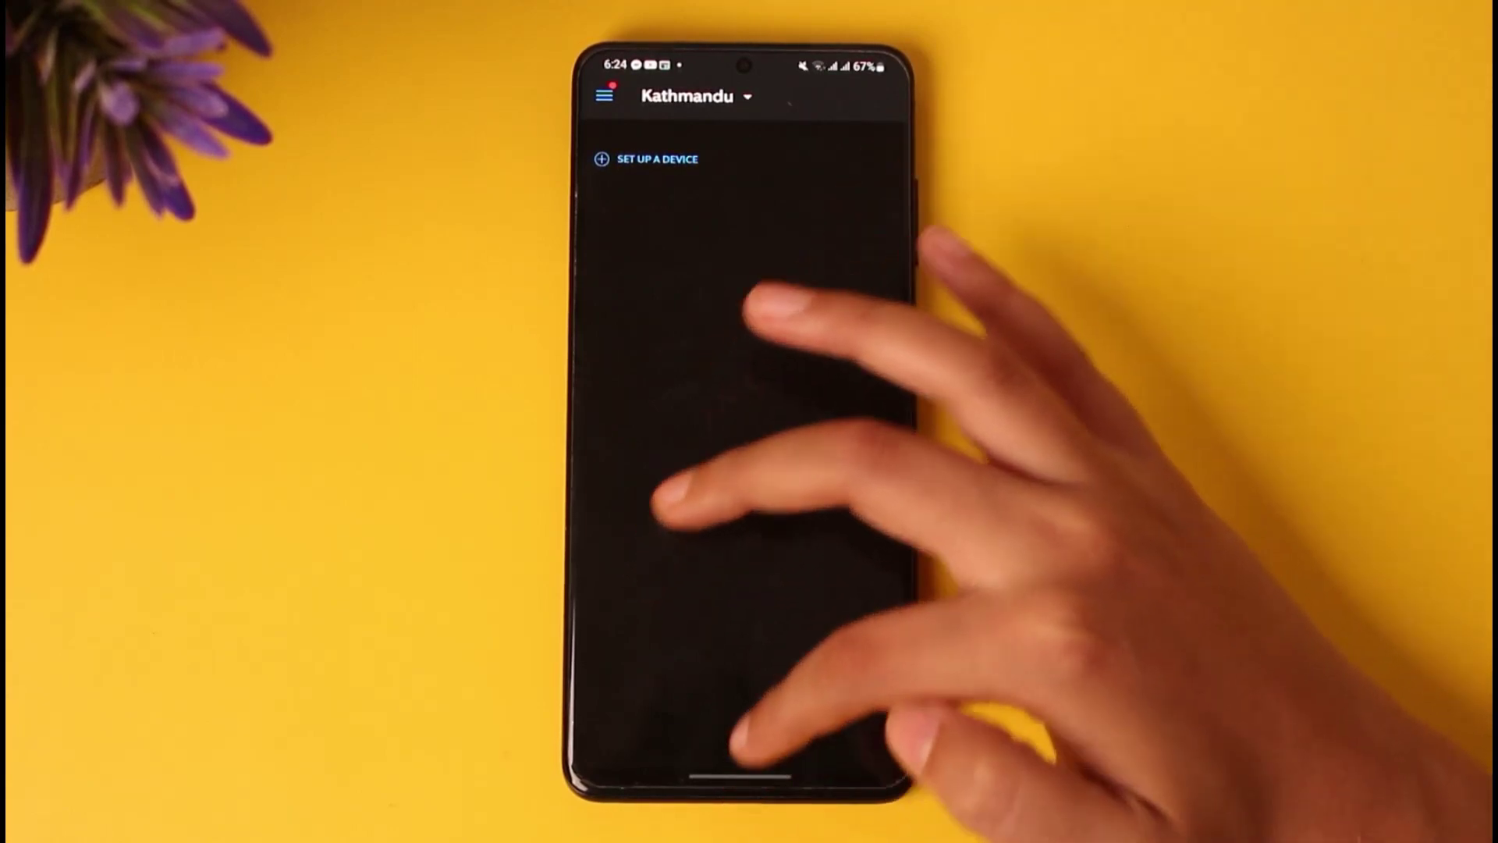
left_click_drag(740, 775, 739, 492)
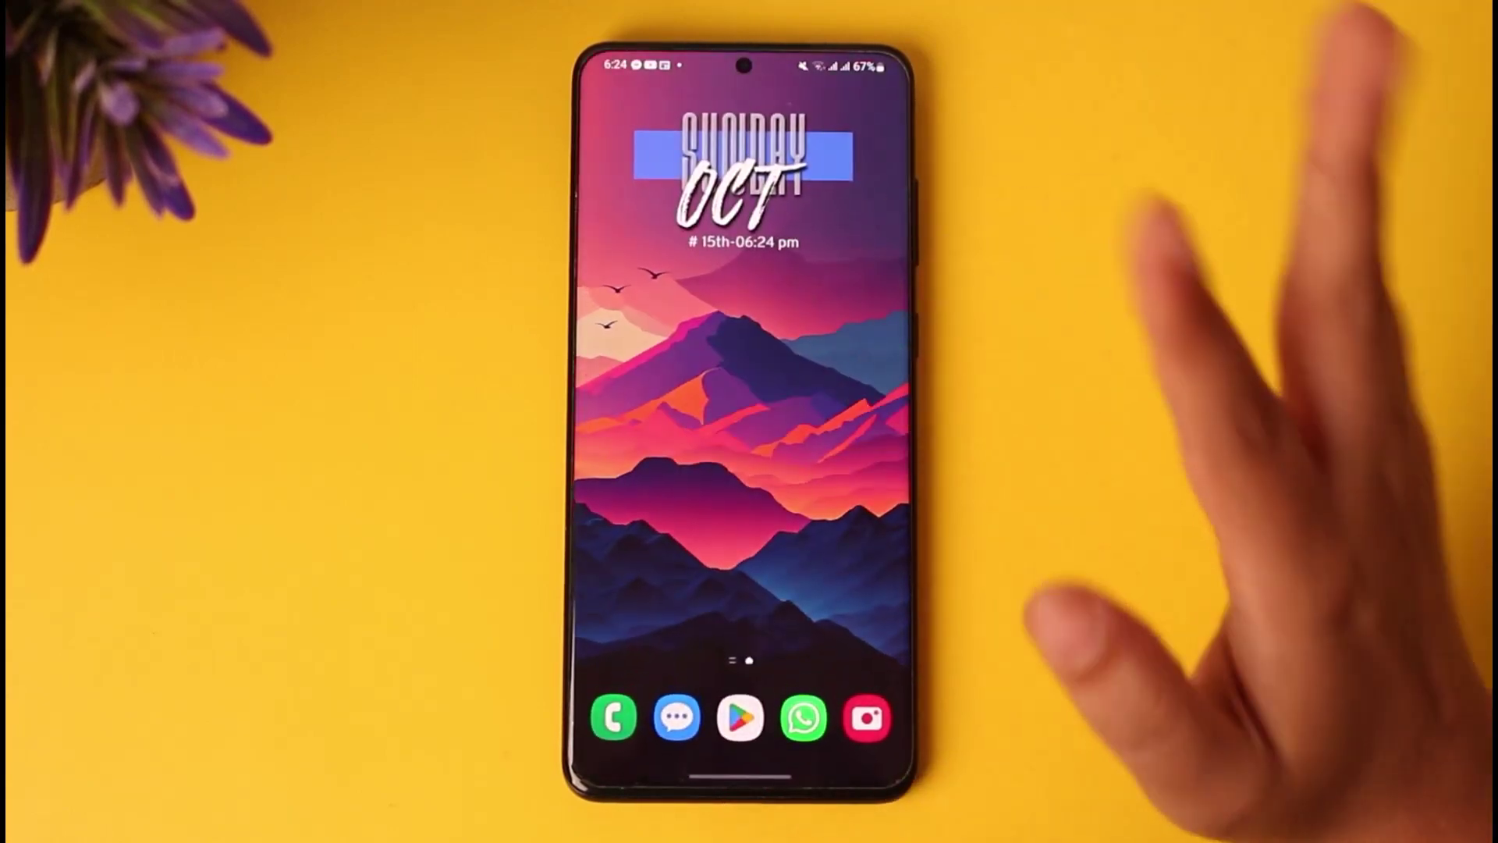